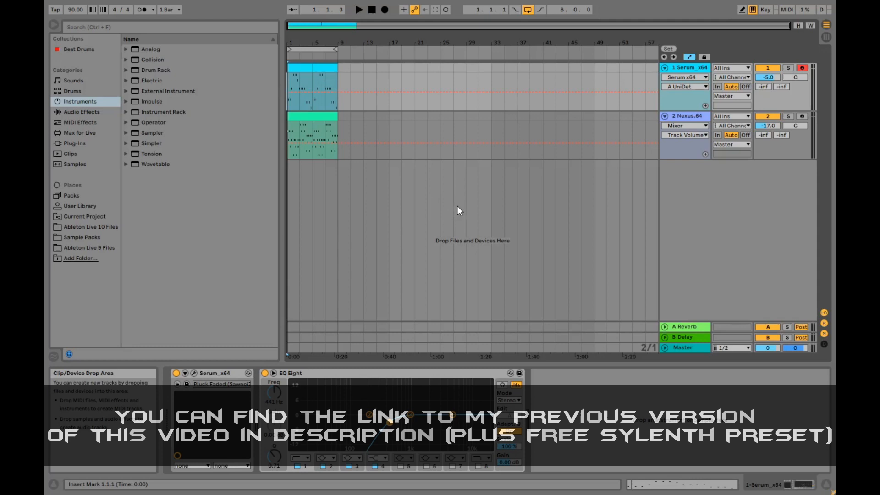
# Step: Play the full arrangement from the start to hear the existing Serum and Nexus parts together
pyautogui.click(290, 81)
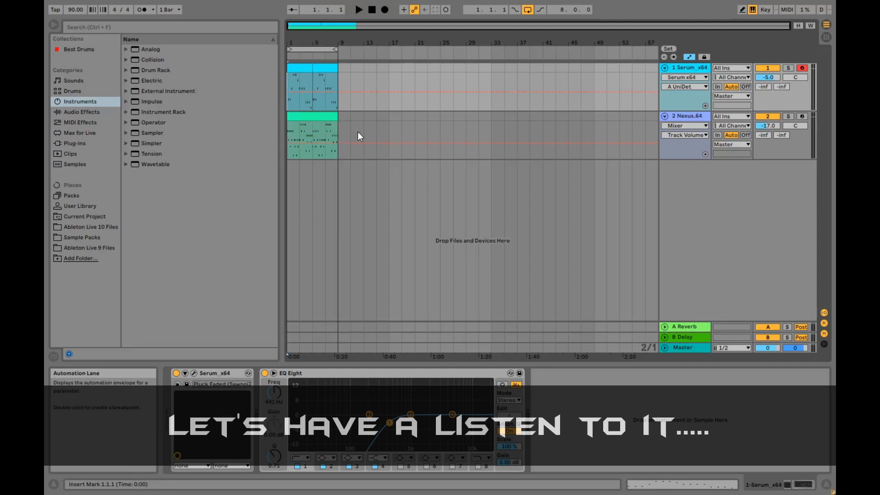
pyautogui.press('space')
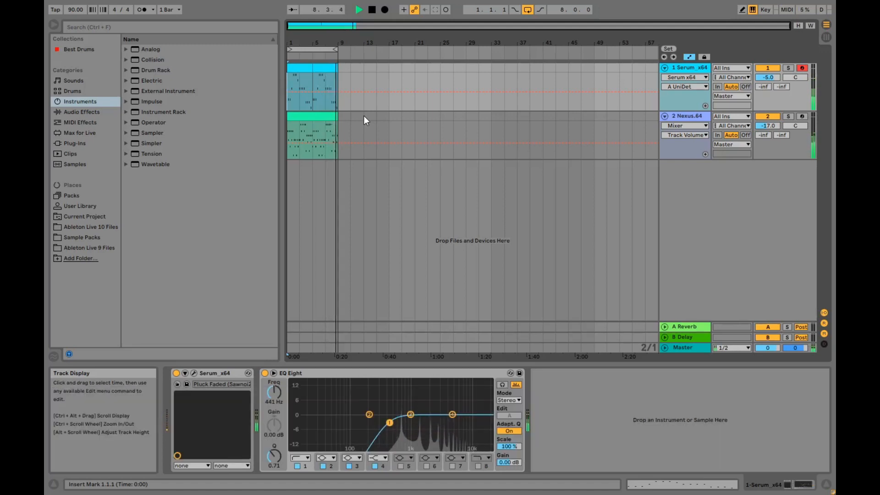
pyautogui.press('space')
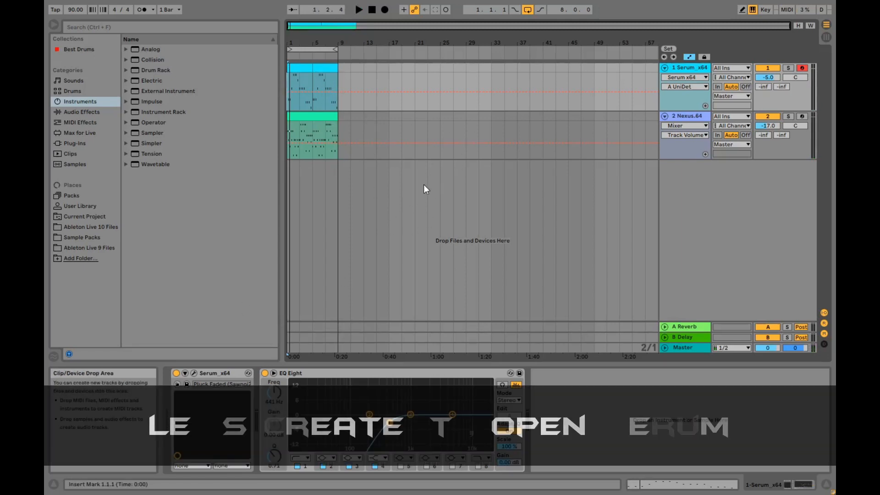
# Step: Open the Serum plug-in on the first track and reset it to the Init preset
pyautogui.click(194, 373)
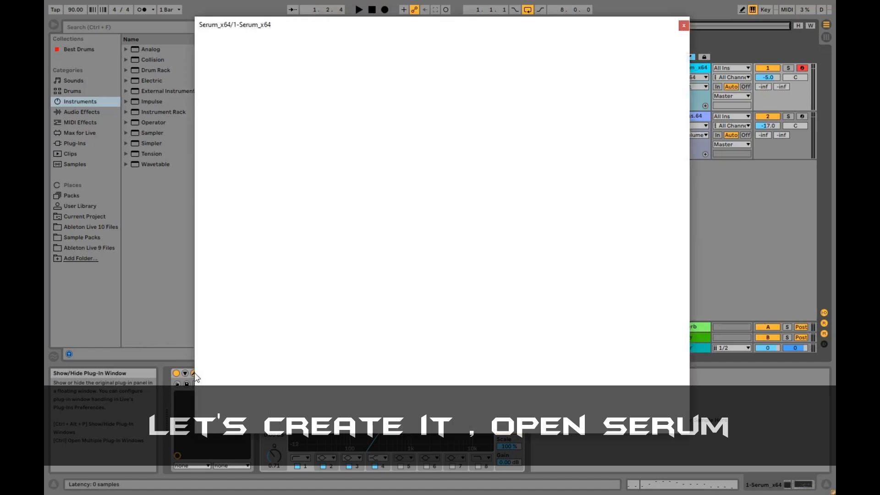
pyautogui.click(616, 41)
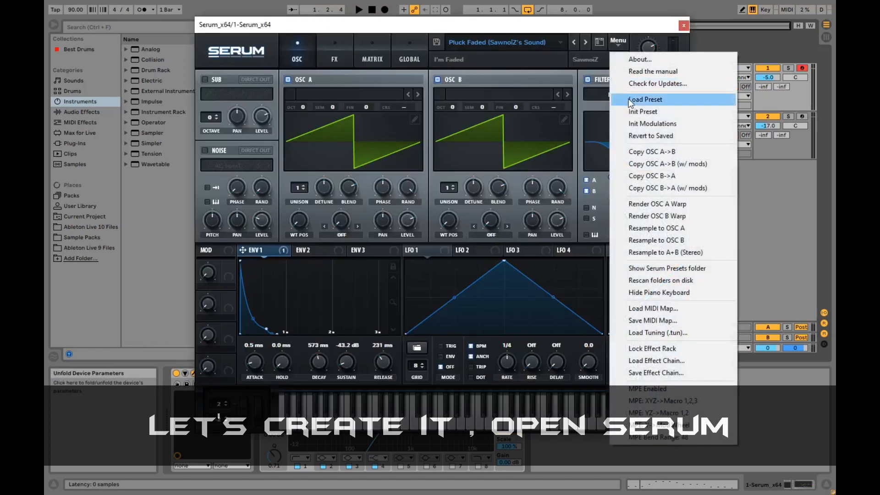
pyautogui.click(631, 111)
pyautogui.moveTo(521, 24); pyautogui.dragTo(540, 26)
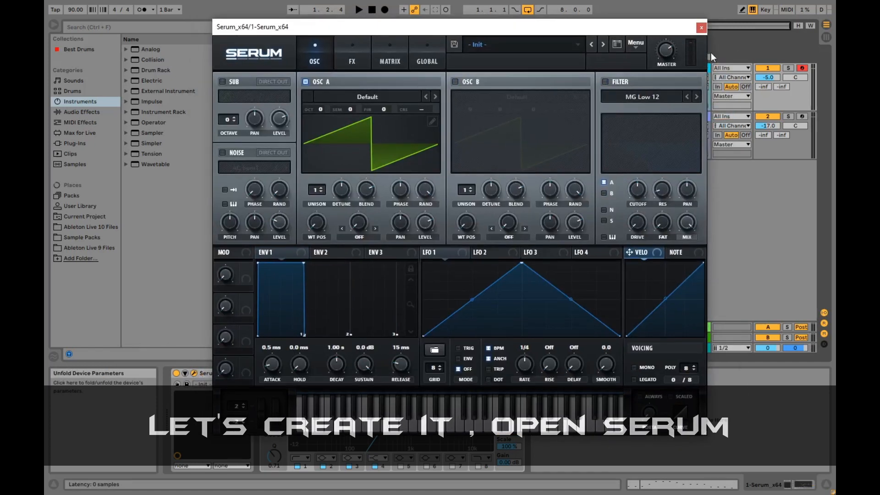
# Step: Solo the Serum track and briefly audition the initialized sound
pyautogui.click(789, 68)
pyautogui.moveTo(619, 24); pyautogui.dragTo(643, 30)
pyautogui.press('space')
pyautogui.press('space')
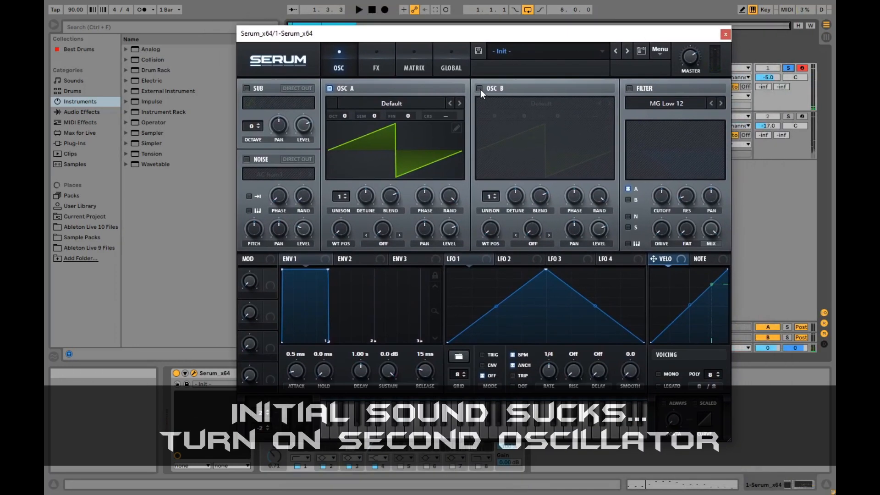
# Step: Turn on oscillator B and the MG Low 12 filter, and lower the filter cutoff
pyautogui.click(480, 90)
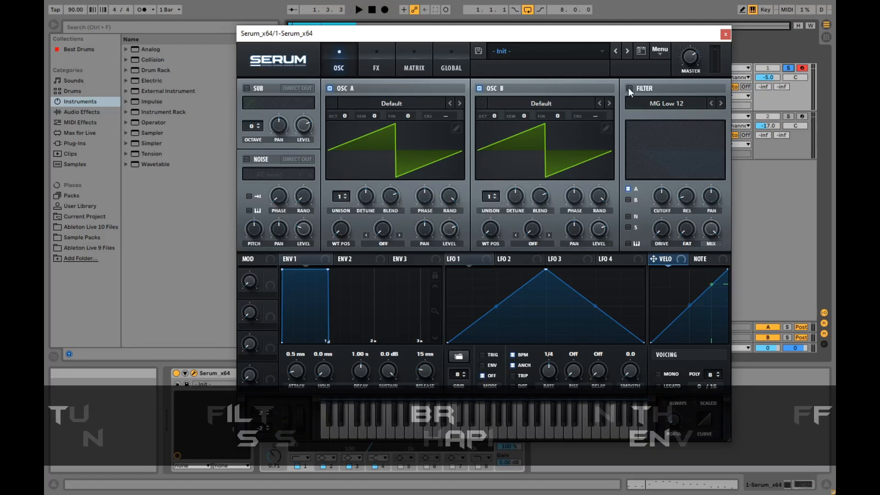
pyautogui.click(628, 88)
pyautogui.moveTo(657, 202); pyautogui.dragTo(657, 216)
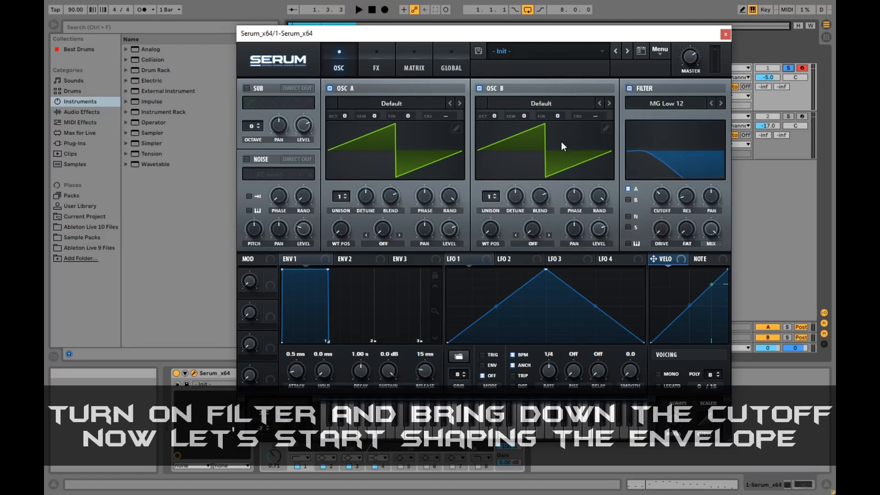
# Step: Shape envelope 1 with sustain at -30.7 dB, decay at 324 ms and release at 132 ms
pyautogui.moveTo(383, 372); pyautogui.dragTo(382, 474)
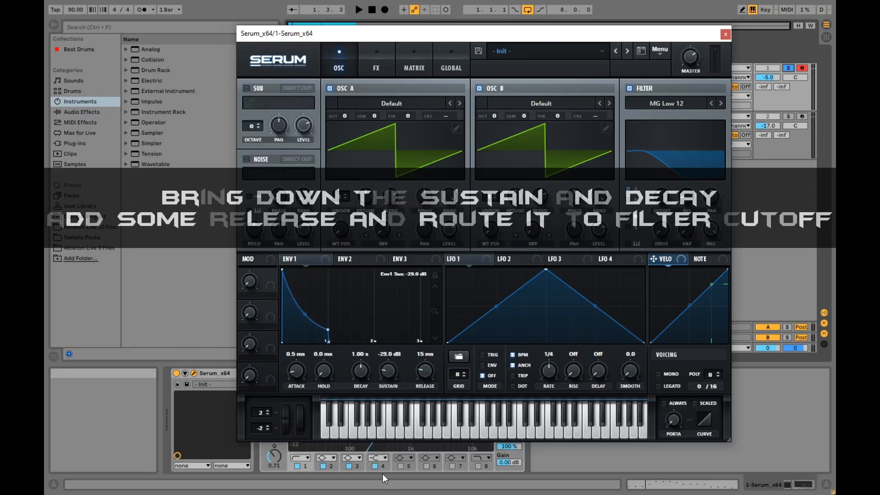
pyautogui.moveTo(360, 372); pyautogui.dragTo(357, 388)
pyautogui.moveTo(418, 371); pyautogui.dragTo(424, 361)
# Step: Route envelope 1 to the filter cutoff, adjust the modulation amount, and audition the pluck
pyautogui.moveTo(297, 259); pyautogui.dragTo(599, 215)
pyautogui.moveTo(657, 183); pyautogui.dragTo(654, 195)
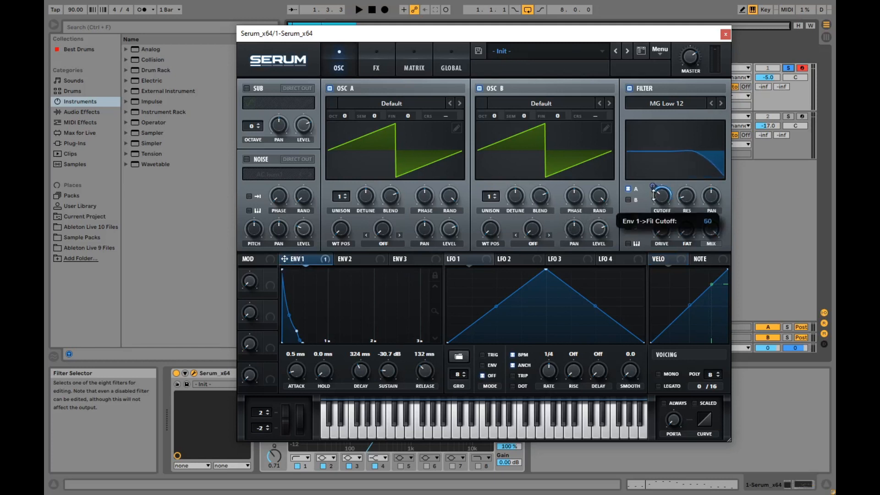
pyautogui.press('space')
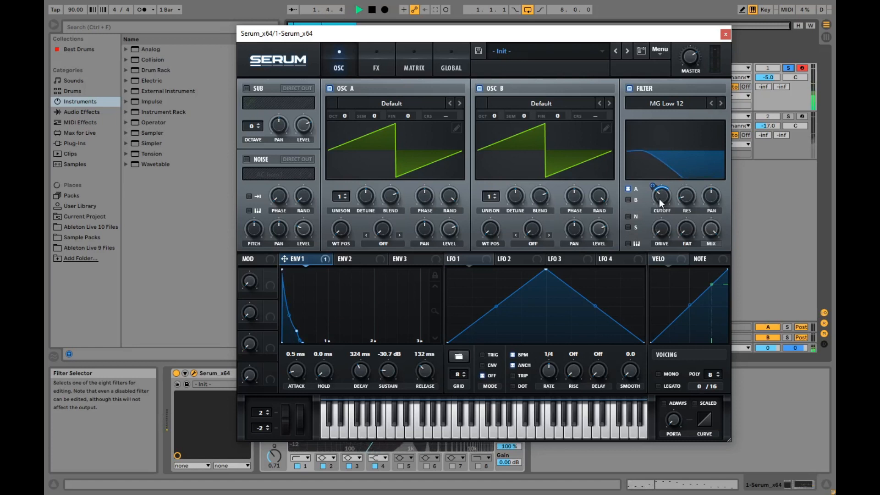
pyautogui.press('space')
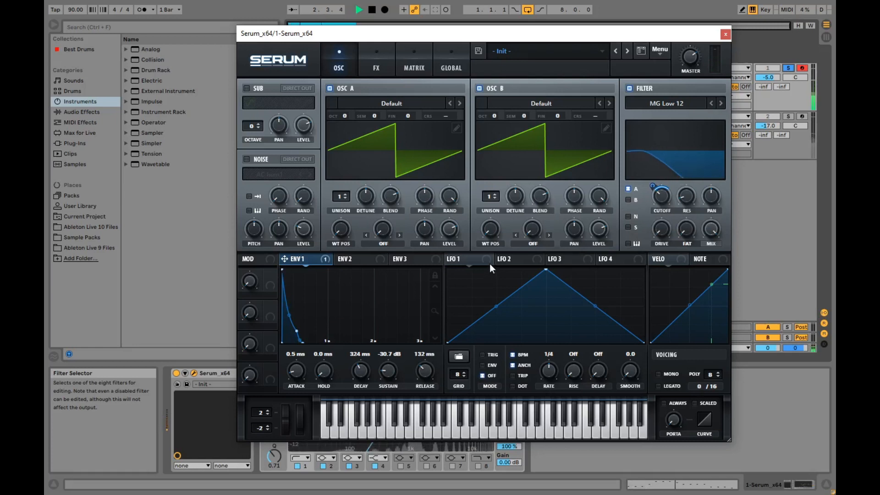
# Step: Enable mono voicing with Always and Scaled portamento, raise the portamento time to about 75 ms, and audition the result
pyautogui.click(659, 374)
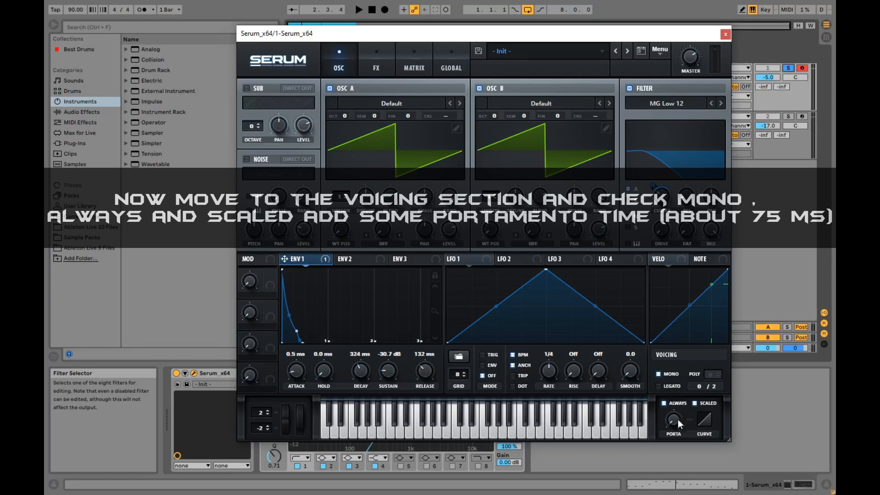
pyautogui.moveTo(681, 407); pyautogui.dragTo(685, 385)
pyautogui.press('space')
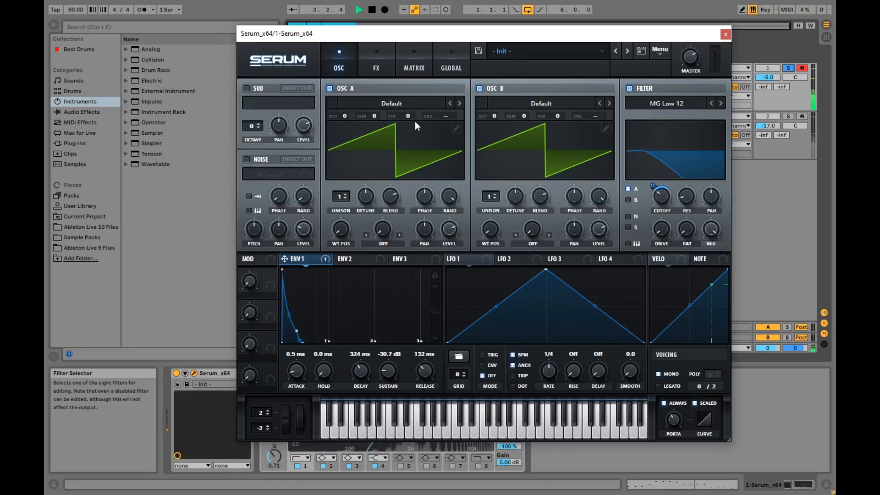
pyautogui.moveTo(651, 192)
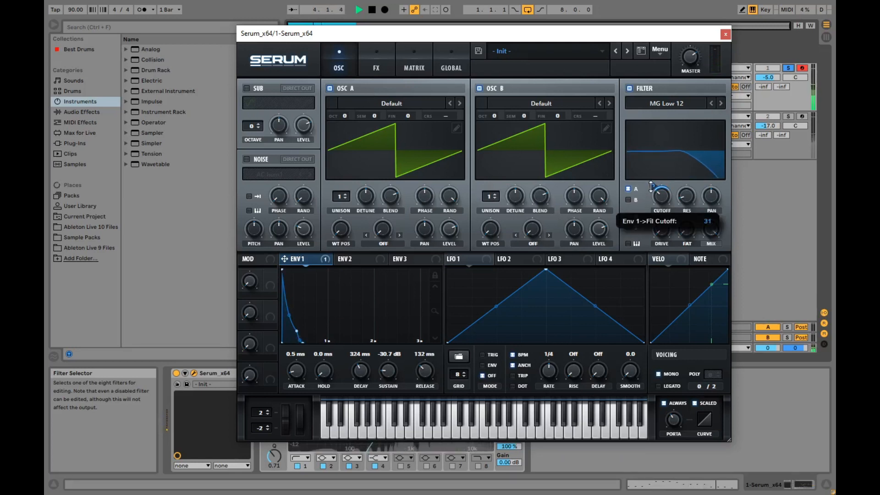
pyautogui.press('space')
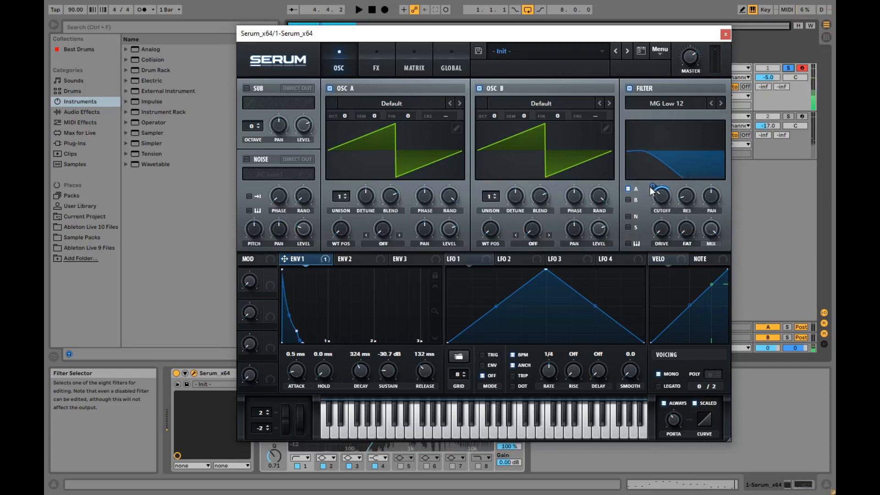
# Step: Shorten envelope 1's decay to 244 ms and audition the pluck
pyautogui.moveTo(364, 363); pyautogui.dragTo(361, 369)
pyautogui.press('space')
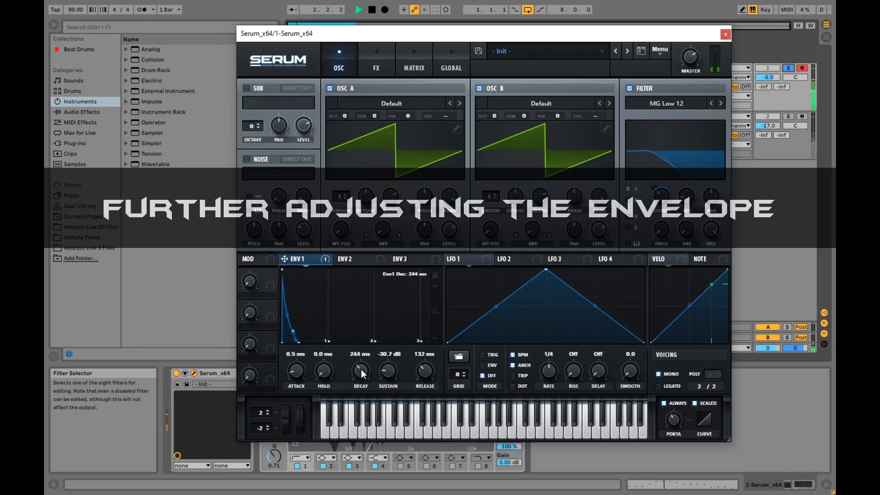
pyautogui.press('space')
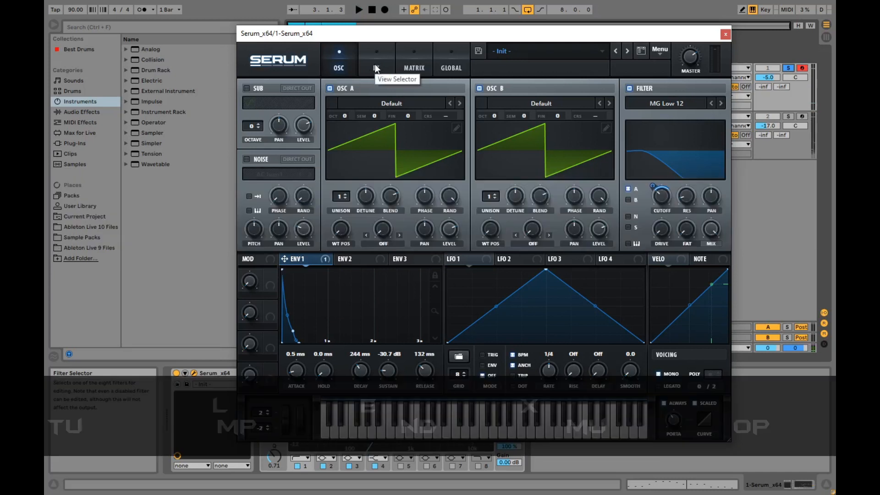
# Step: Add the compressor effect in Serum with the multiband option enabled, and audition the sound
pyautogui.click(376, 68)
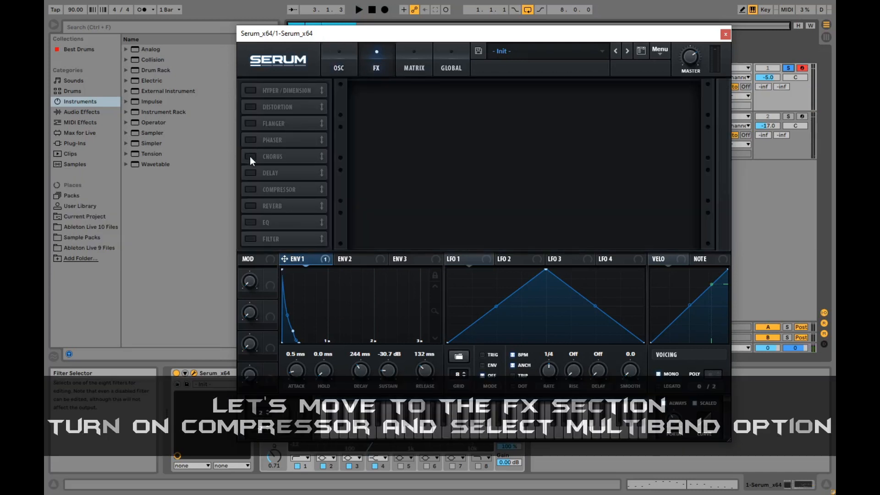
pyautogui.click(250, 191)
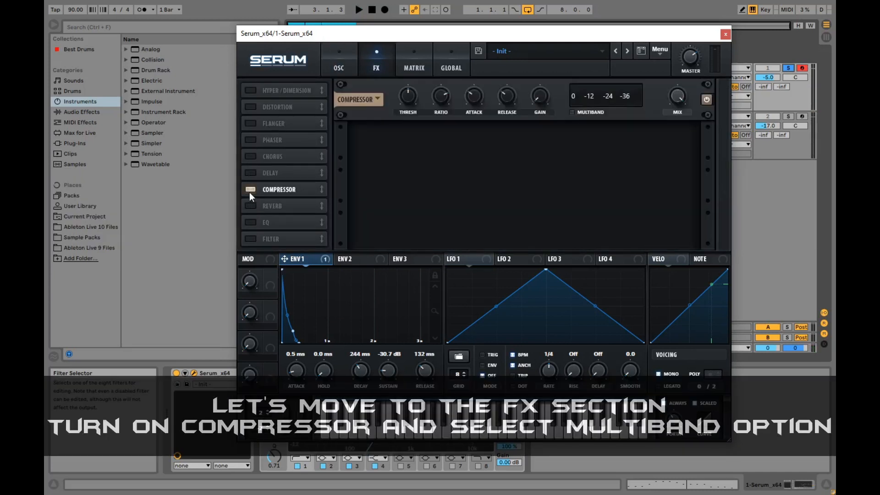
pyautogui.click(572, 113)
pyautogui.press('space')
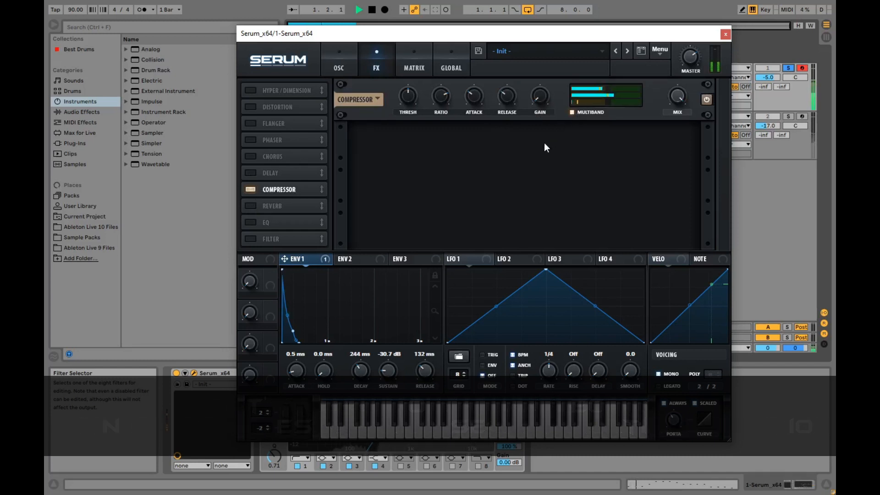
pyautogui.press('space')
# Step: Add a Plate reverb in Serum with a slight mix amount while the clip plays
pyautogui.click(250, 207)
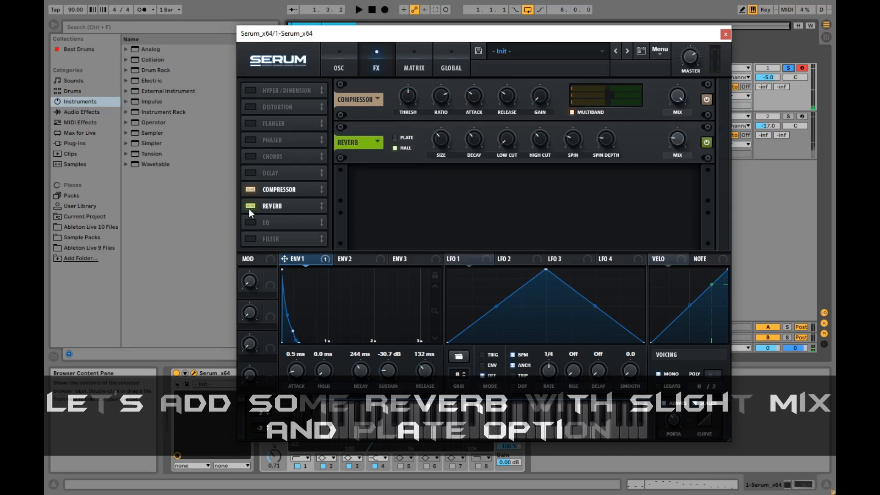
pyautogui.moveTo(676, 141); pyautogui.dragTo(670, 148)
pyautogui.press('space')
pyautogui.click(395, 137)
# Step: Set envelope 1's filter cutoff modulation to about 39 and route oscillator B through the filter
pyautogui.click(339, 67)
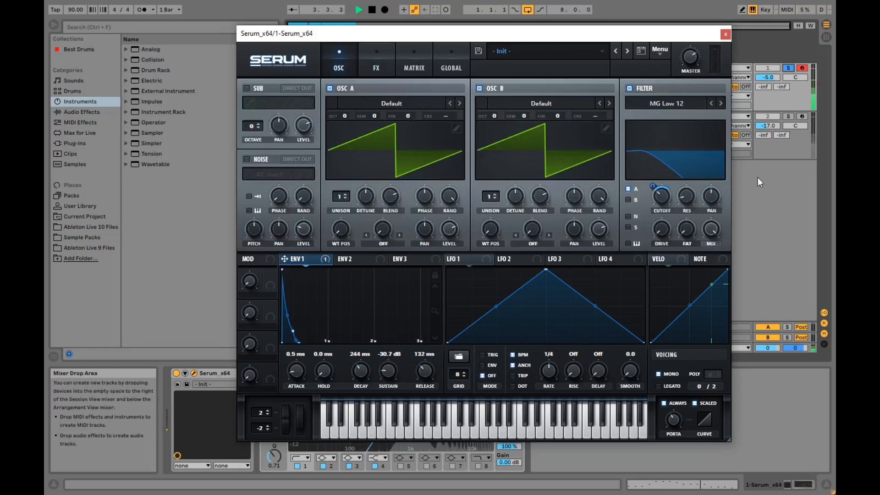
pyautogui.moveTo(658, 185); pyautogui.dragTo(657, 189)
pyautogui.click(628, 200)
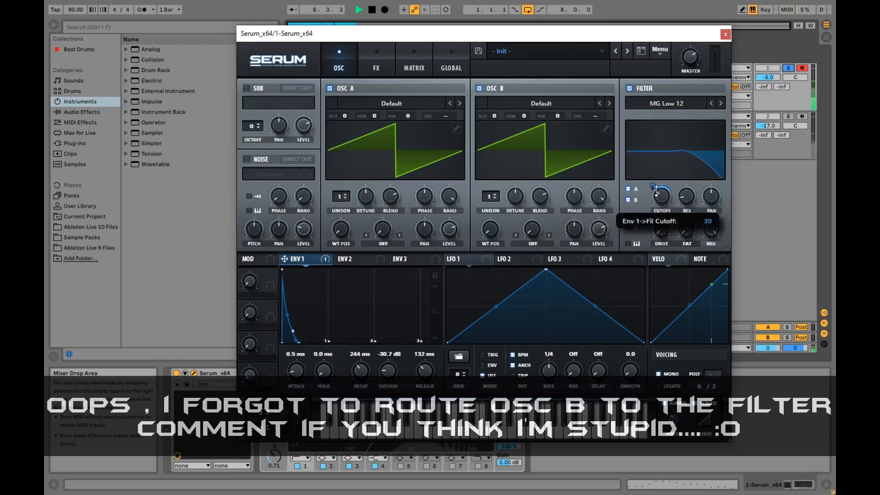
# Step: Lengthen envelope 1's decay to 381 ms and its release to 193 ms
pyautogui.click(376, 68)
pyautogui.click(339, 64)
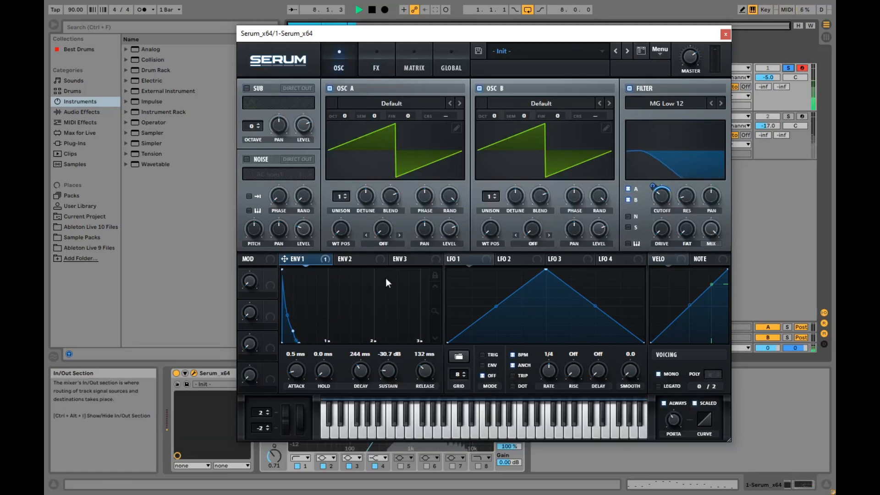
pyautogui.moveTo(359, 370); pyautogui.dragTo(360, 367)
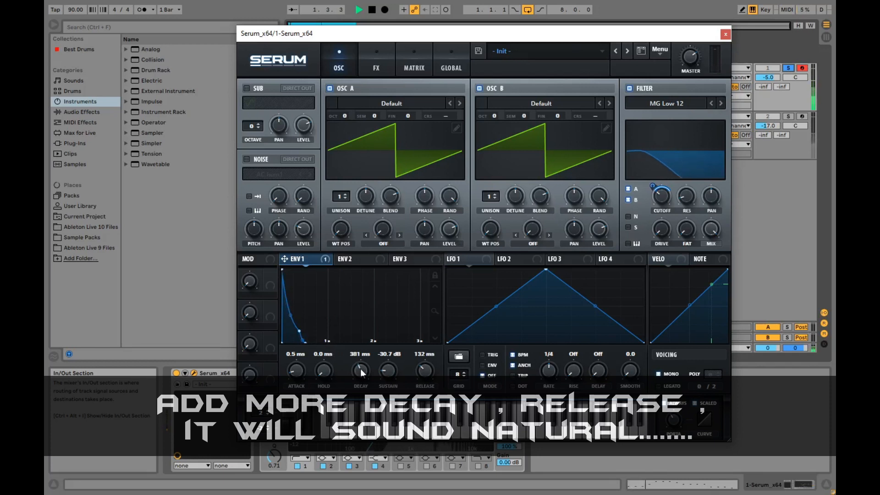
pyautogui.moveTo(426, 372); pyautogui.dragTo(426, 371)
# Step: Fine-tune the reverb mix in Serum's effects and close the plug-in window
pyautogui.click(363, 59)
pyautogui.moveTo(678, 144); pyautogui.dragTo(678, 148)
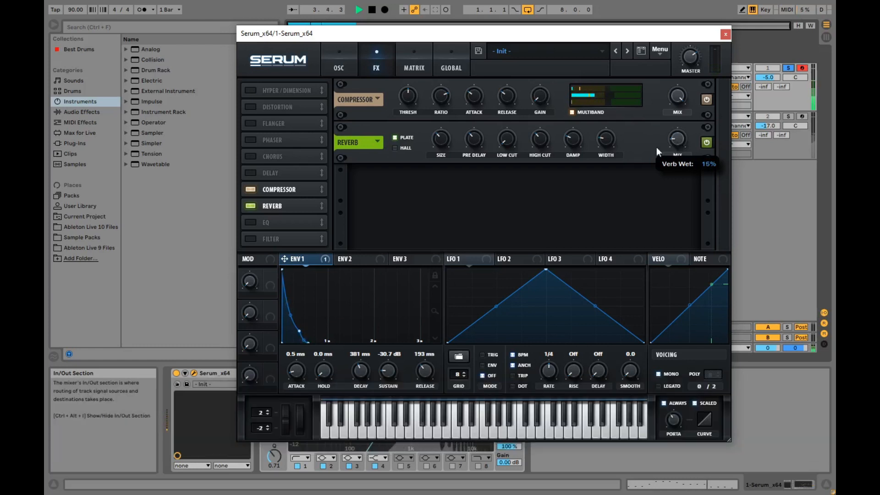
pyautogui.click(725, 34)
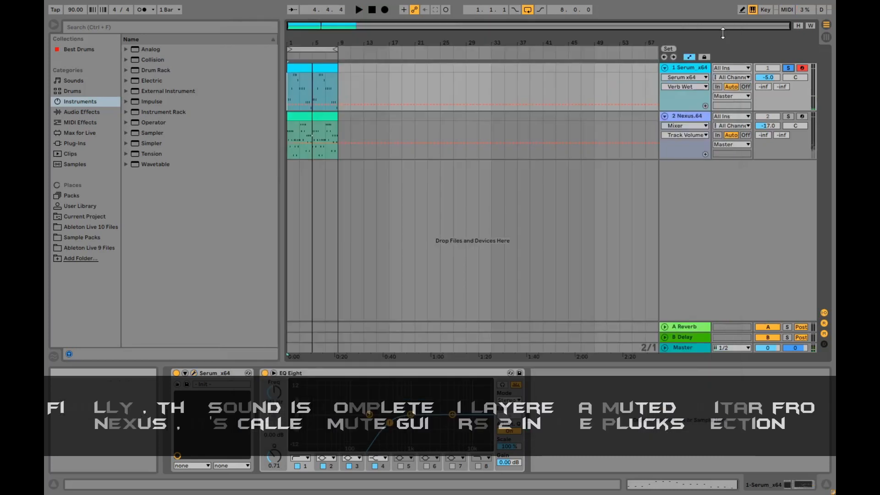
# Step: Solo the Nexus track and examine its MIDI clip's notes in an enlarged note editor, then restore the editor height
pyautogui.click(288, 124)
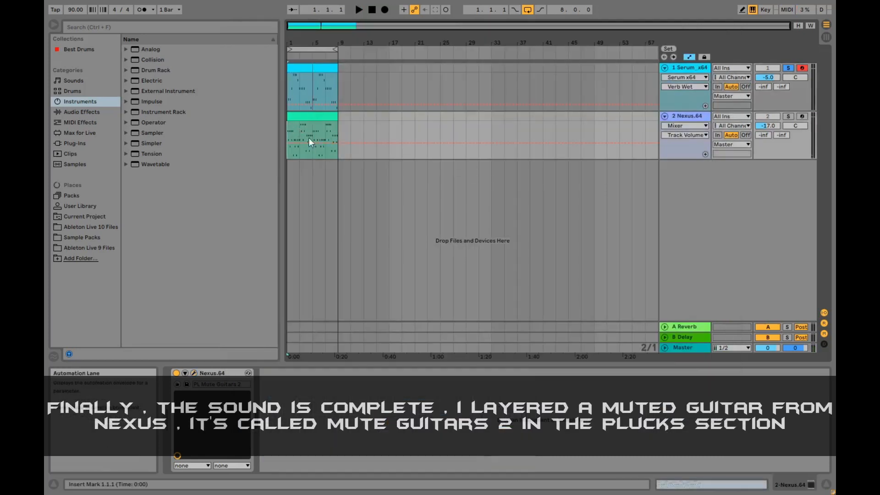
pyautogui.click(788, 116)
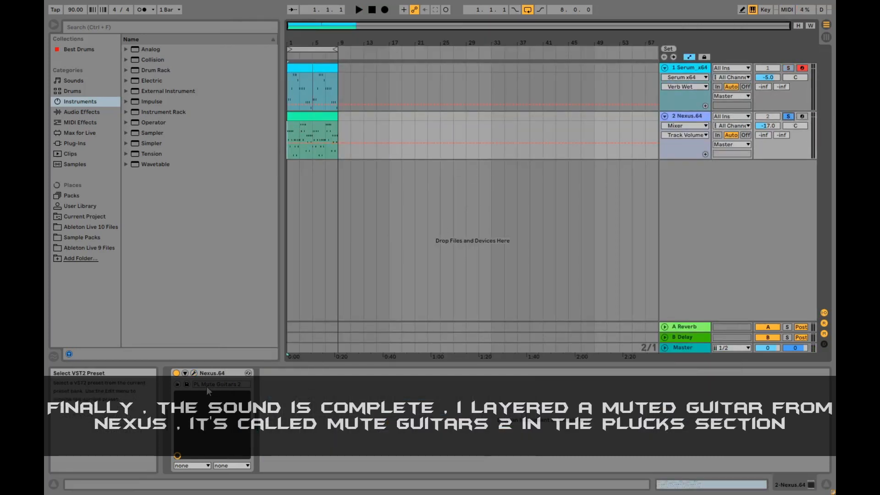
pyautogui.doubleClick(295, 118)
pyautogui.moveTo(351, 364); pyautogui.dragTo(347, 152)
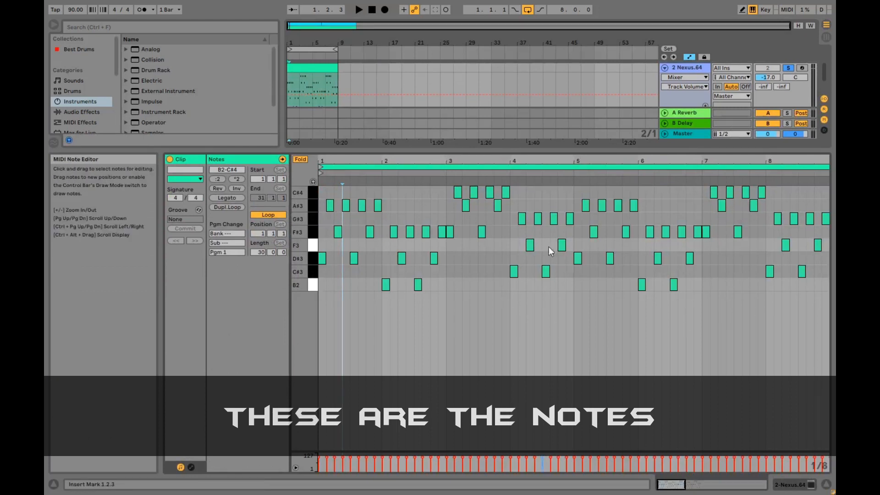
pyautogui.moveTo(486, 152); pyautogui.dragTo(486, 364)
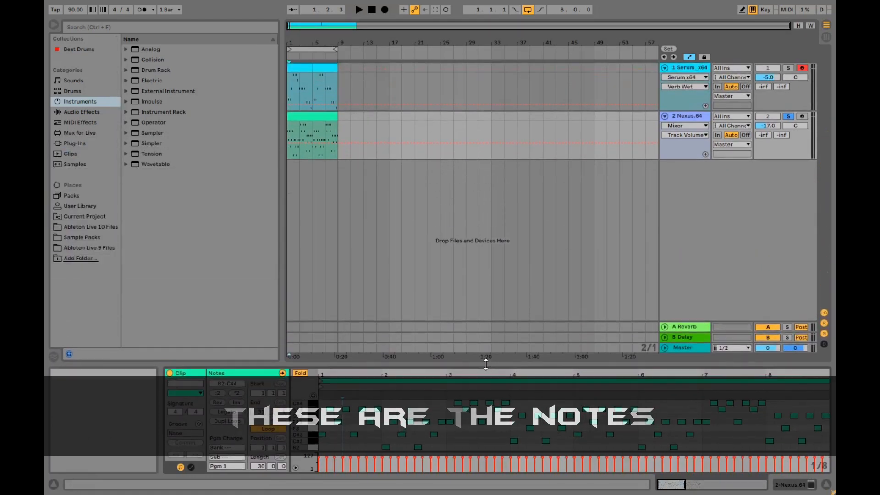
# Step: Play the soloed Nexus Mute Guitars 2 part from the start of the arrangement
pyautogui.click(291, 130)
pyautogui.press('space')
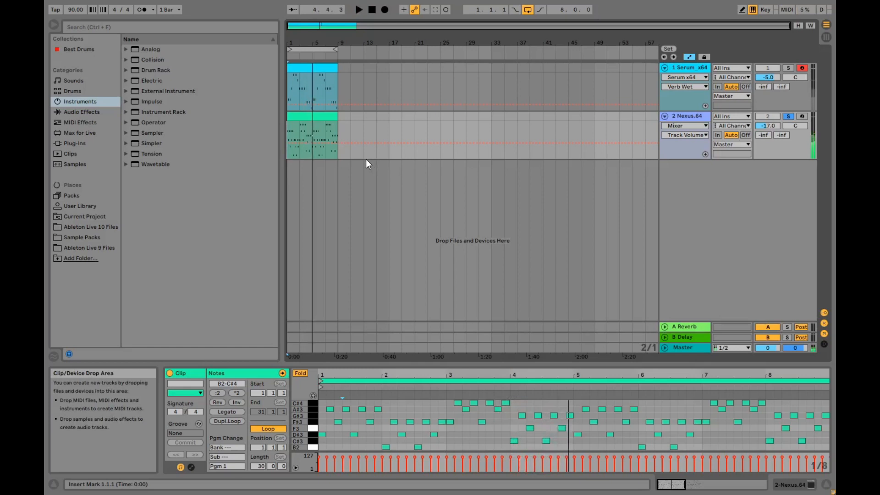
pyautogui.press('space')
# Step: Unsolo the Nexus track, play it together with the Serum pluck from the start, and raise the Serum track's volume to -3.2 dB
pyautogui.click(293, 82)
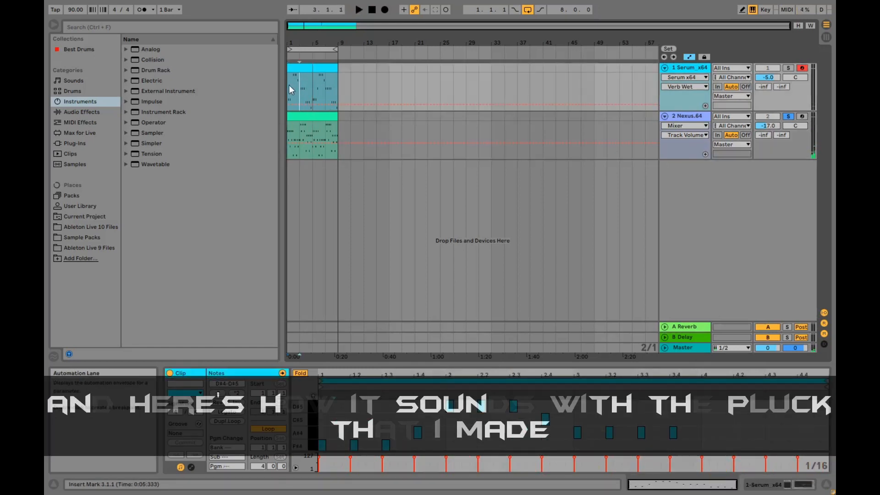
pyautogui.click(788, 68)
pyautogui.click(789, 68)
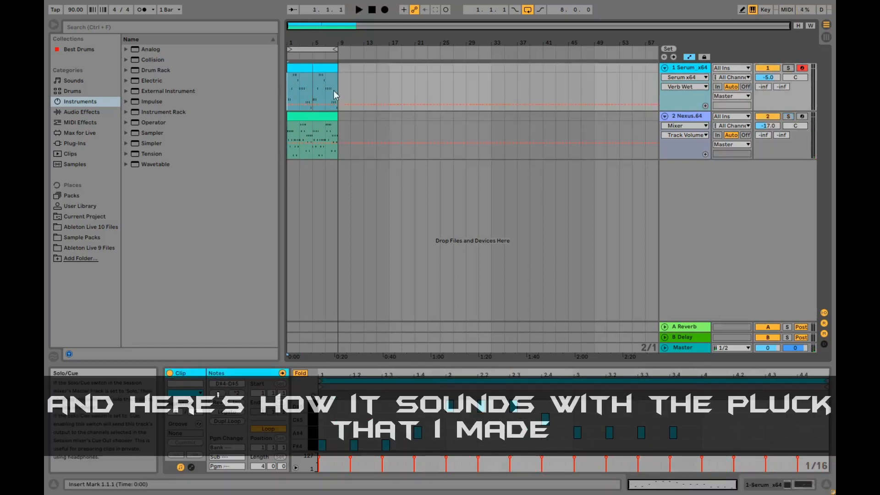
pyautogui.press('space')
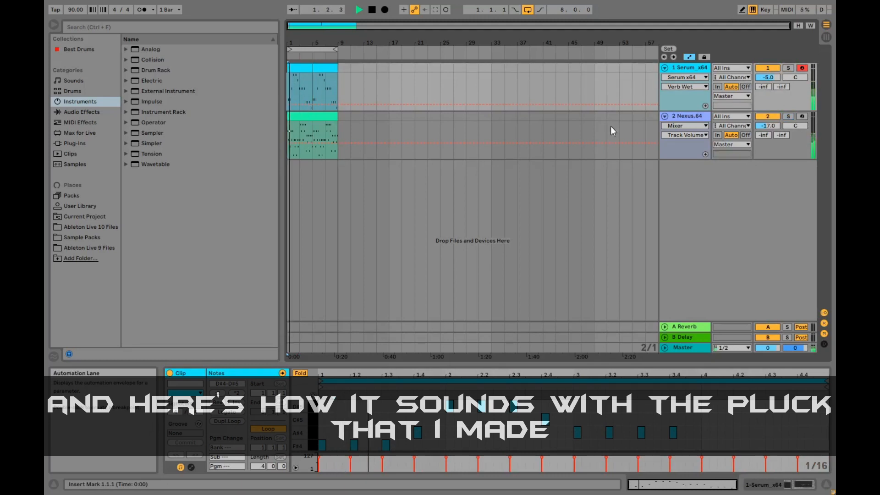
pyautogui.moveTo(769, 77); pyautogui.dragTo(769, 71)
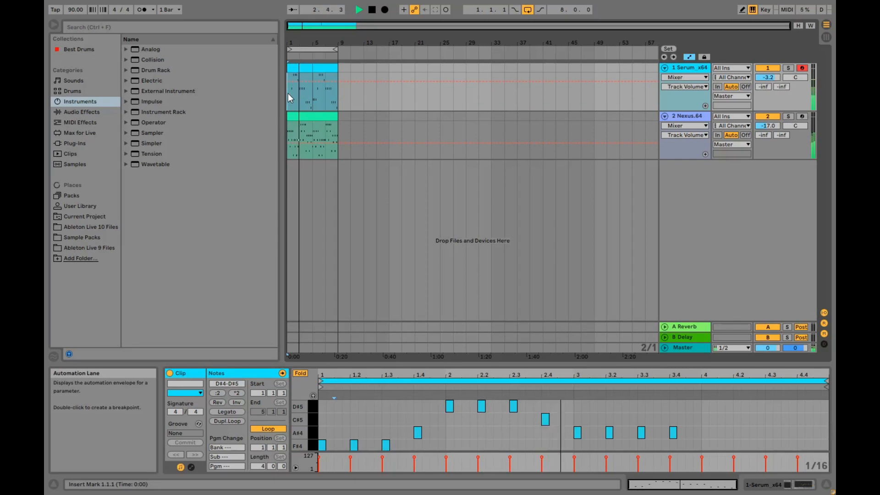
# Step: Readjust the reverb mix in Serum's effects during playback and raise the Serum track's volume to -2.4 dB
pyautogui.hotkey('shift', 'Tab')
pyautogui.click(193, 374)
pyautogui.click(376, 61)
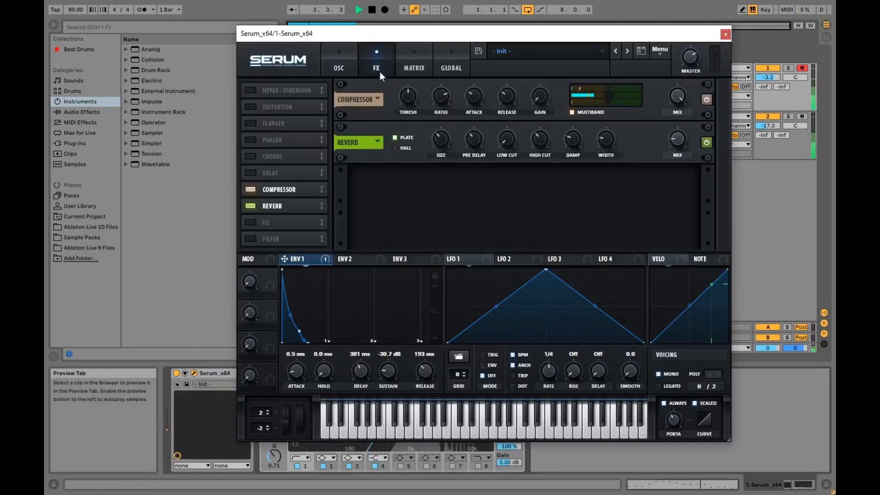
pyautogui.moveTo(686, 131); pyautogui.dragTo(684, 131)
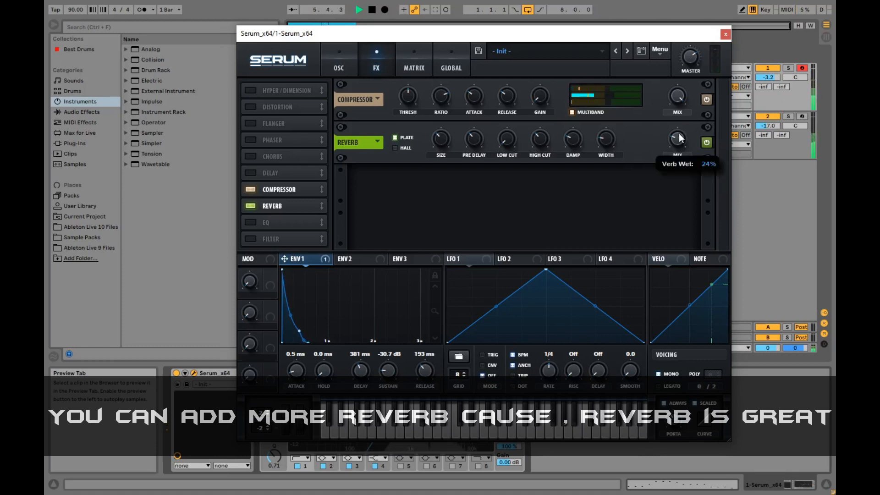
pyautogui.click(725, 35)
pyautogui.moveTo(768, 77); pyautogui.dragTo(768, 74)
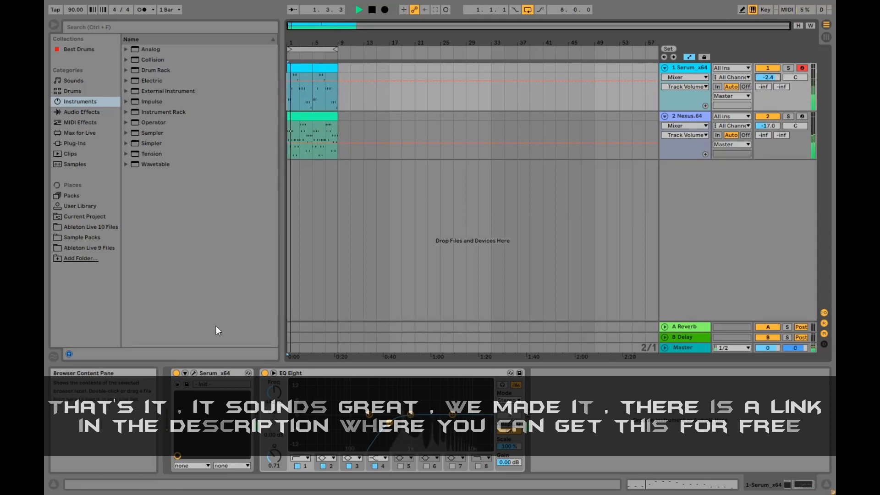
# Step: Fine-tune Serum's filter cutoff to 70 Hz during playback, then close the plug-in window and stop playback
pyautogui.click(194, 374)
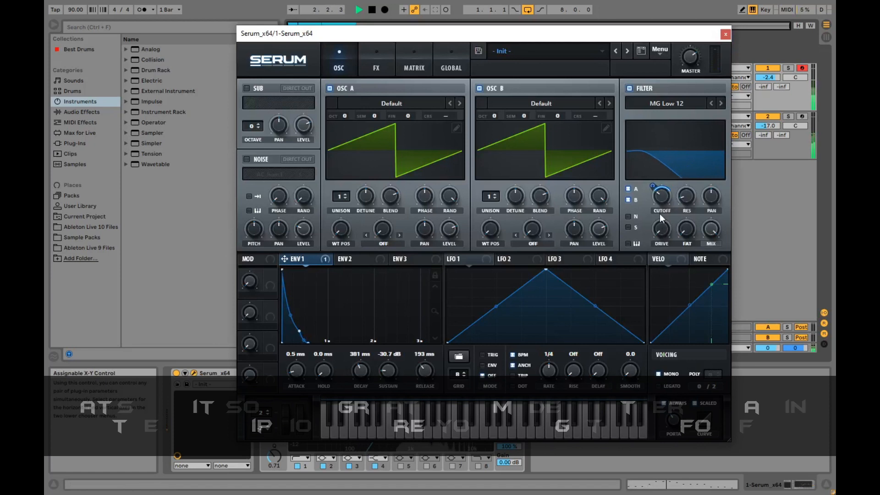
pyautogui.moveTo(665, 201)
pyautogui.mouseDown()
pyautogui.moveTo(673, 143)
pyautogui.moveTo(665, 200)
pyautogui.mouseUp()
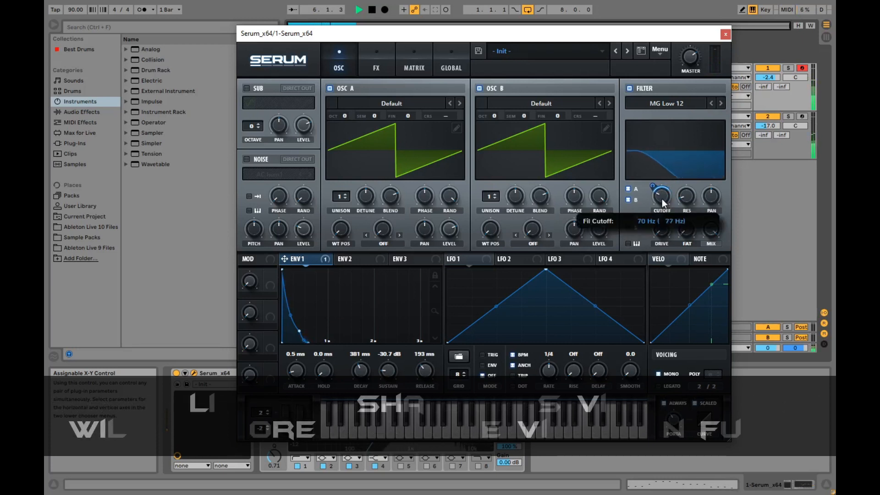
pyautogui.click(726, 35)
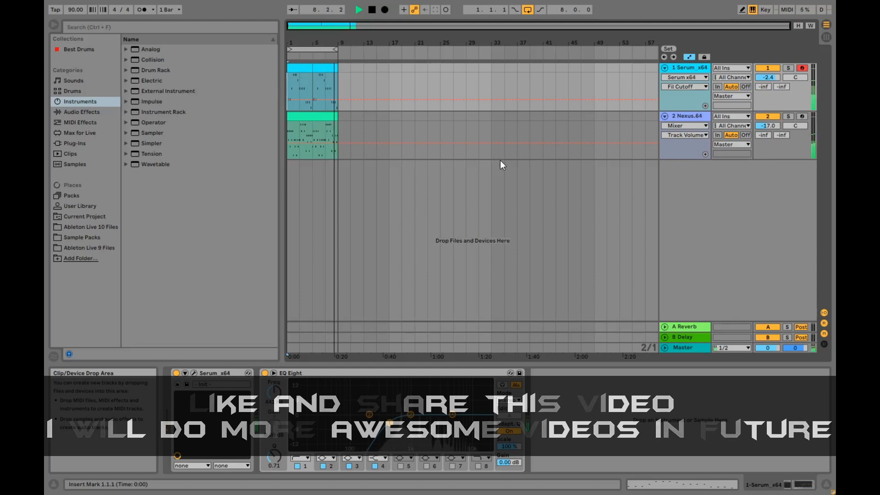
pyautogui.press('space')
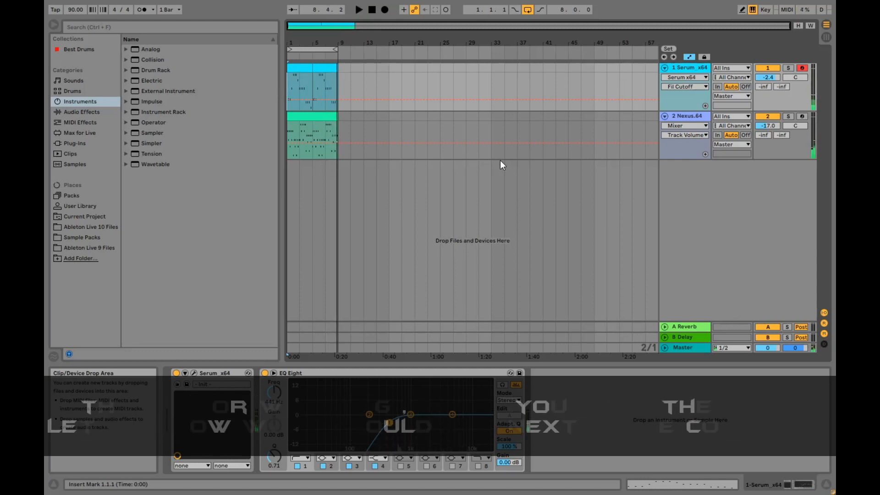